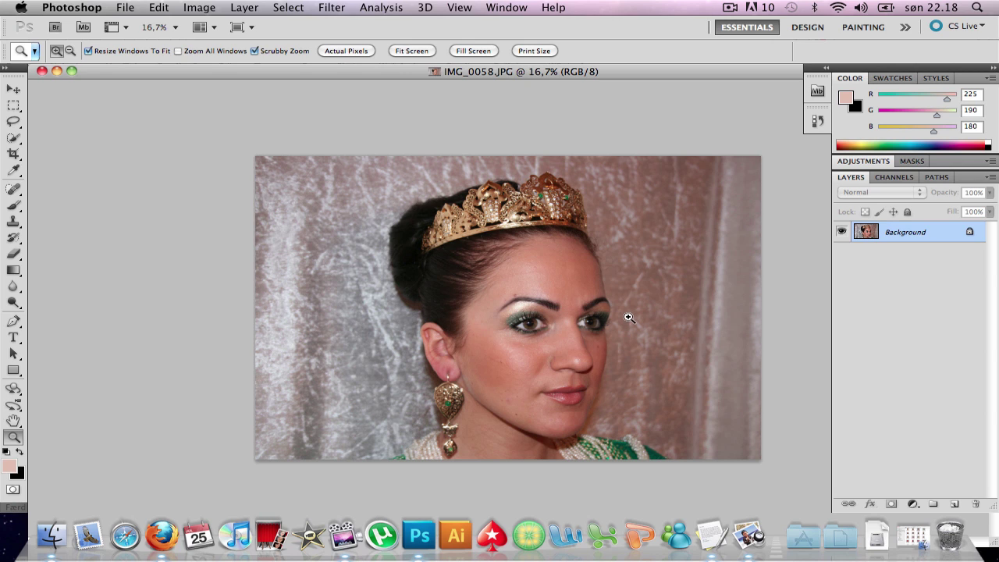
Step: Duplicate the background layer and remove the mole above the eyebrow with the Spot Healing Brush
{"action": "key", "text": "super+j"}
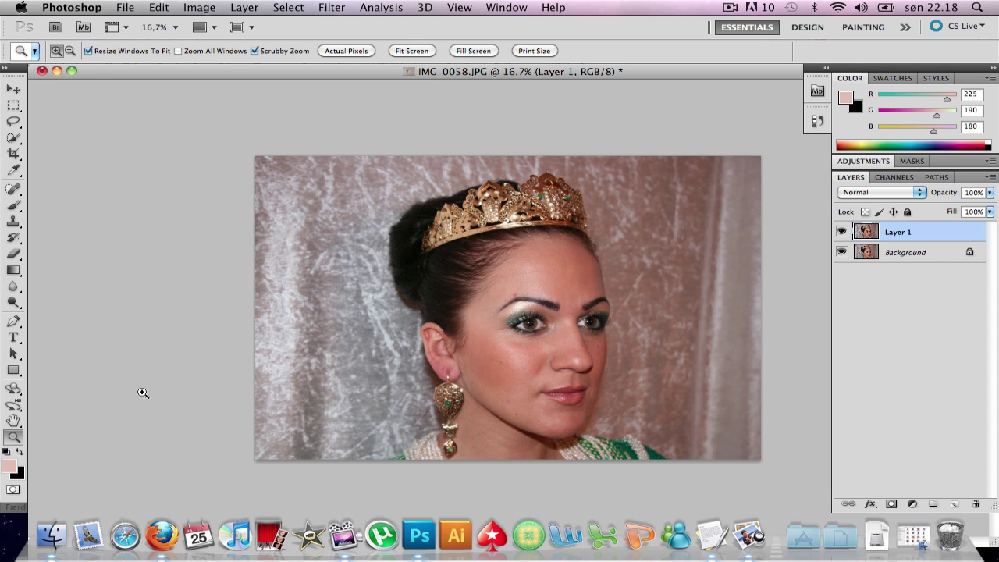
{"action": "left_click", "coordinate": [511, 328]}
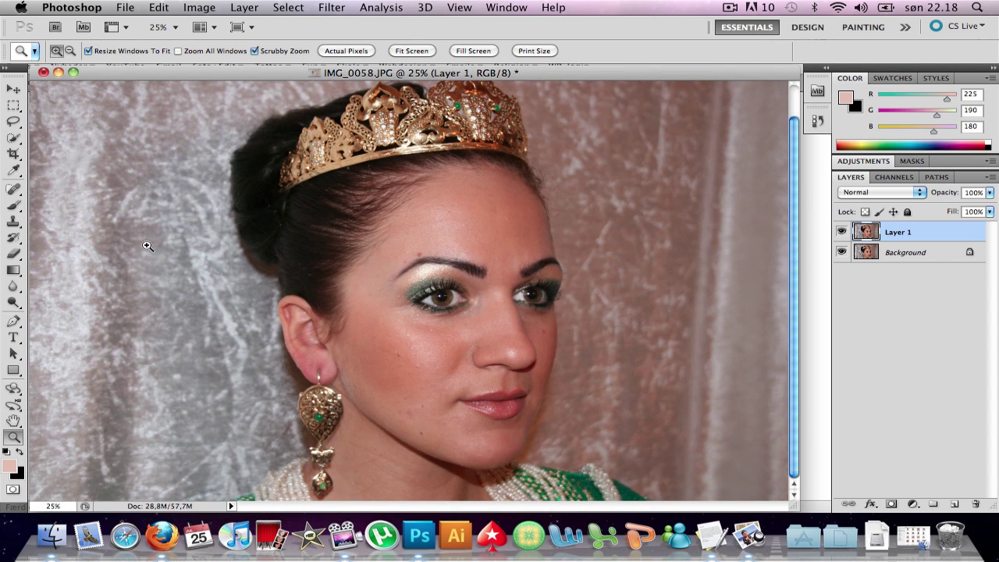
{"action": "left_click", "coordinate": [14, 188]}
{"action": "left_click", "coordinate": [66, 187]}
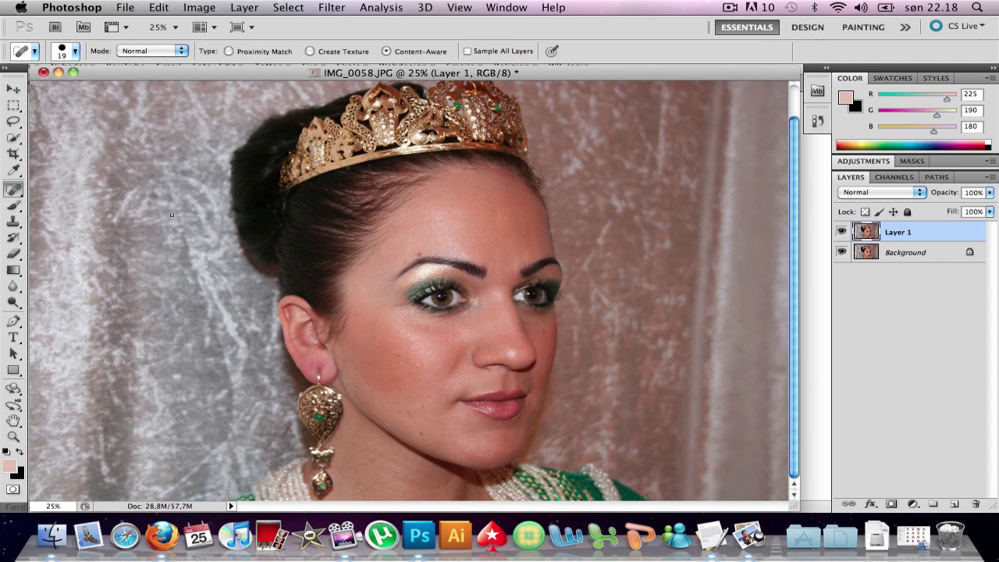
{"action": "left_click", "coordinate": [419, 255]}
Step: Remove the remaining small moles and blemishes on the cheeks and jaw with the Spot Healing Brush
{"action": "left_click", "coordinate": [13, 436]}
{"action": "left_click", "coordinate": [434, 279]}
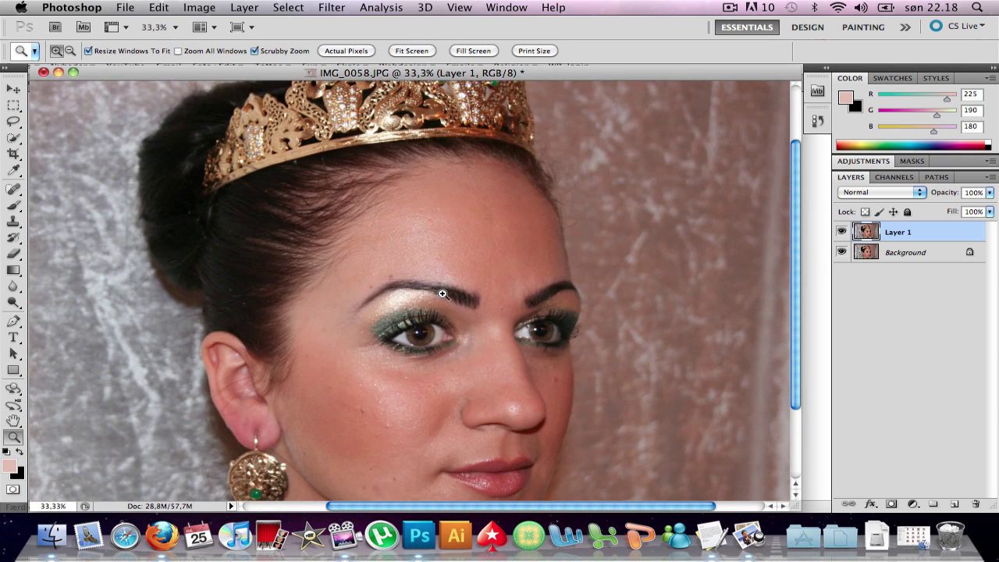
{"action": "left_click", "coordinate": [442, 293]}
{"action": "left_click", "coordinate": [13, 189]}
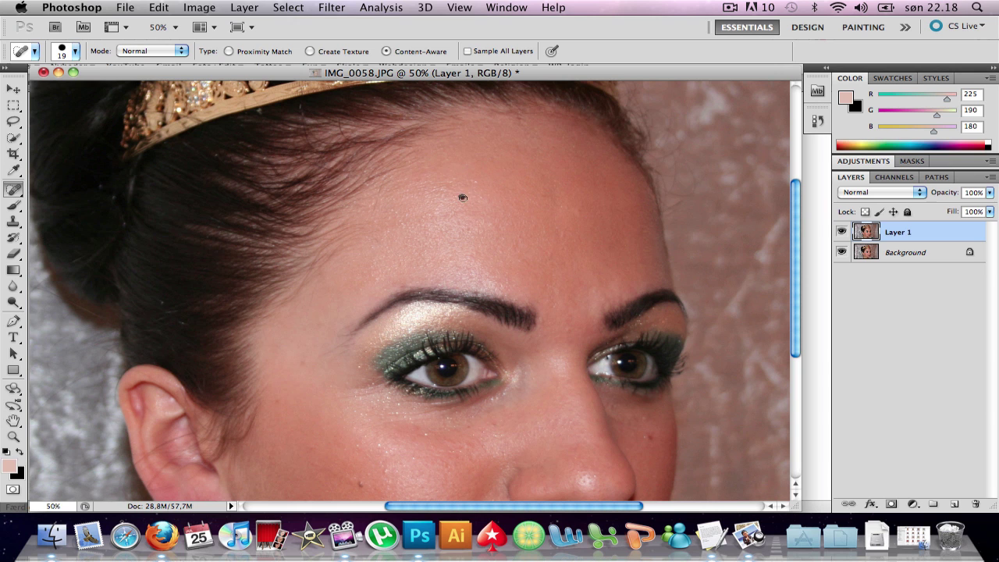
{"action": "scroll", "coordinate": [489, 286], "scroll_direction": "down", "scroll_amount": 5}
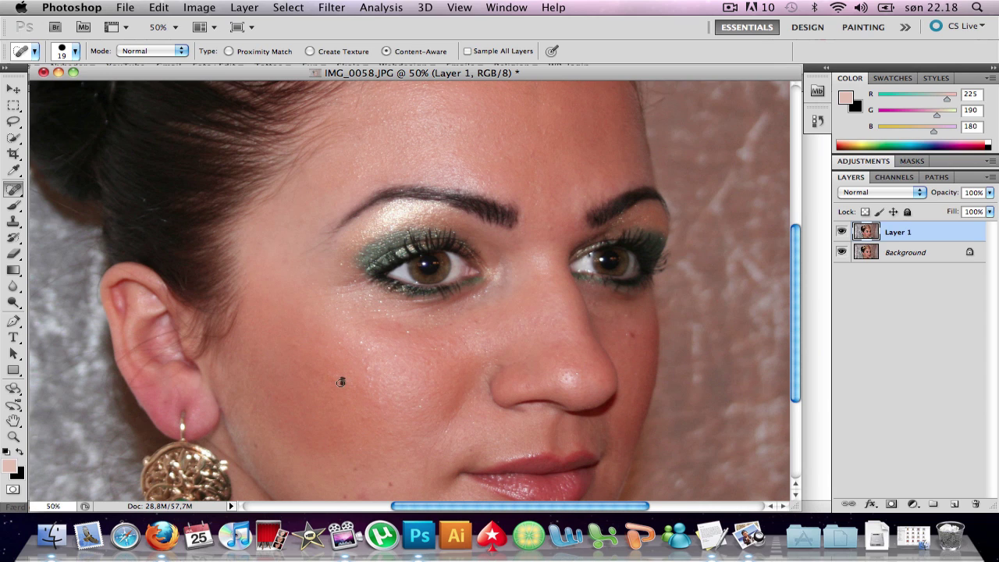
{"action": "scroll", "coordinate": [414, 367], "scroll_direction": "down", "scroll_amount": 3}
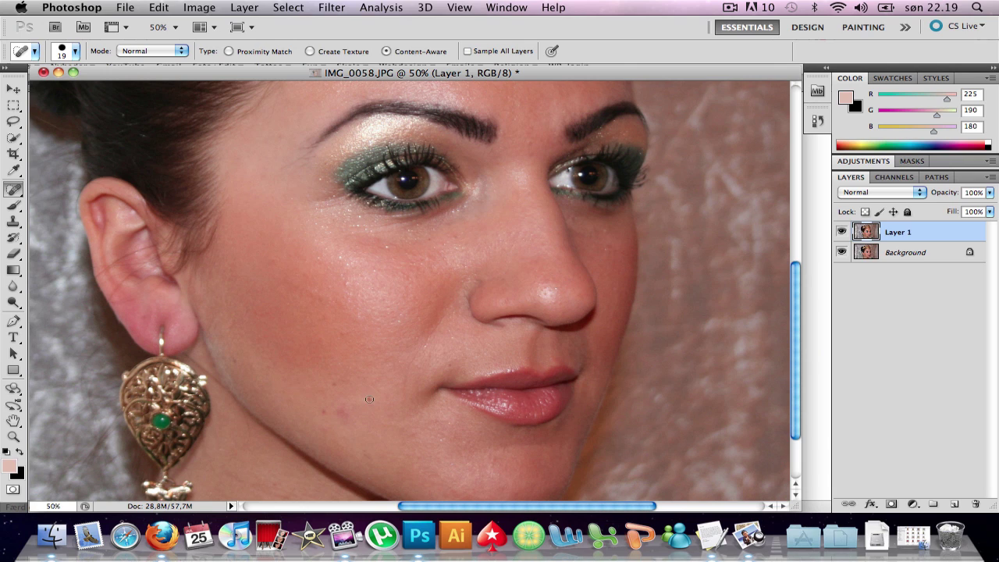
{"action": "left_click", "coordinate": [335, 382]}
{"action": "left_click", "coordinate": [235, 360]}
Step: Remove the stray hairs beyond the outer end of the eyebrow nearest the ear with the Spot Healing Brush
{"action": "scroll", "coordinate": [398, 295], "scroll_direction": "up", "scroll_amount": 3}
{"action": "scroll", "coordinate": [398, 295], "scroll_direction": "right", "scroll_amount": 1}
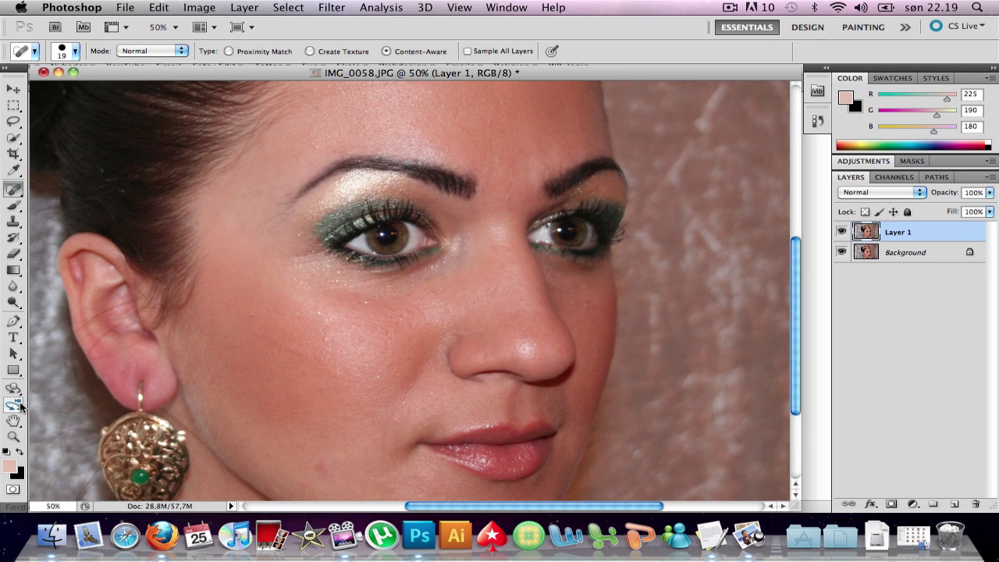
{"action": "left_click", "coordinate": [13, 436]}
{"action": "left_click", "coordinate": [310, 209]}
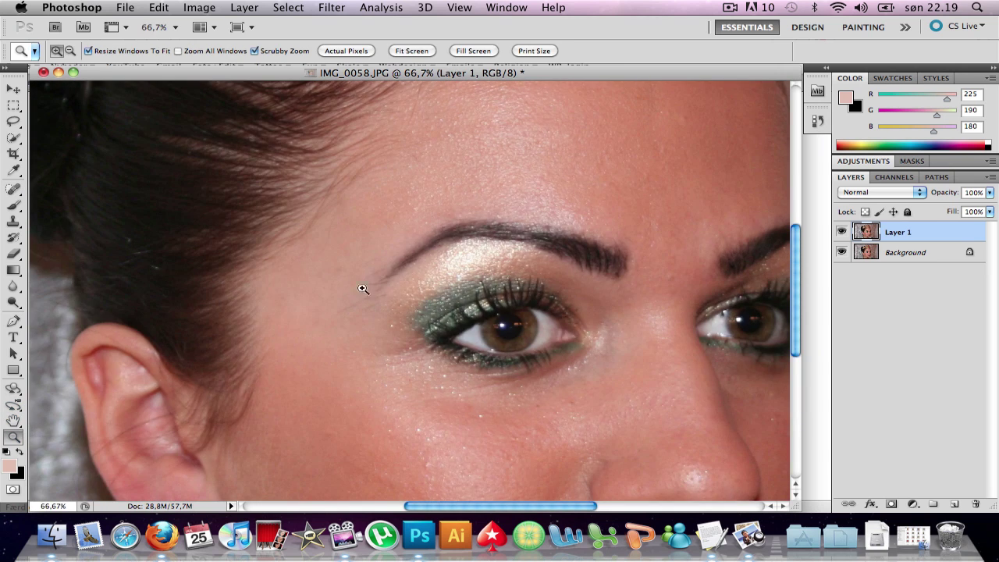
{"action": "left_click", "coordinate": [381, 290]}
{"action": "left_click", "coordinate": [405, 305]}
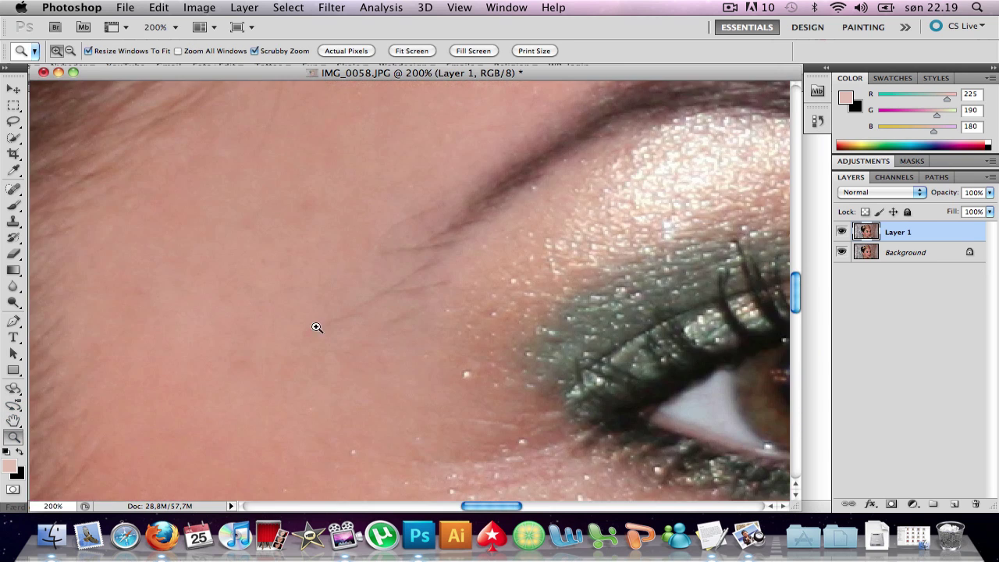
{"action": "left_click", "coordinate": [14, 192]}
{"action": "mouse_move", "coordinate": [304, 330]}
{"action": "left_mouse_down"}
{"action": "mouse_move", "coordinate": [380, 309]}
{"action": "mouse_move", "coordinate": [375, 299]}
{"action": "mouse_move", "coordinate": [422, 263]}
{"action": "left_mouse_up"}
{"action": "mouse_move", "coordinate": [390, 292]}
{"action": "left_mouse_down"}
{"action": "mouse_move", "coordinate": [445, 282]}
{"action": "mouse_move", "coordinate": [370, 292]}
{"action": "left_mouse_up"}
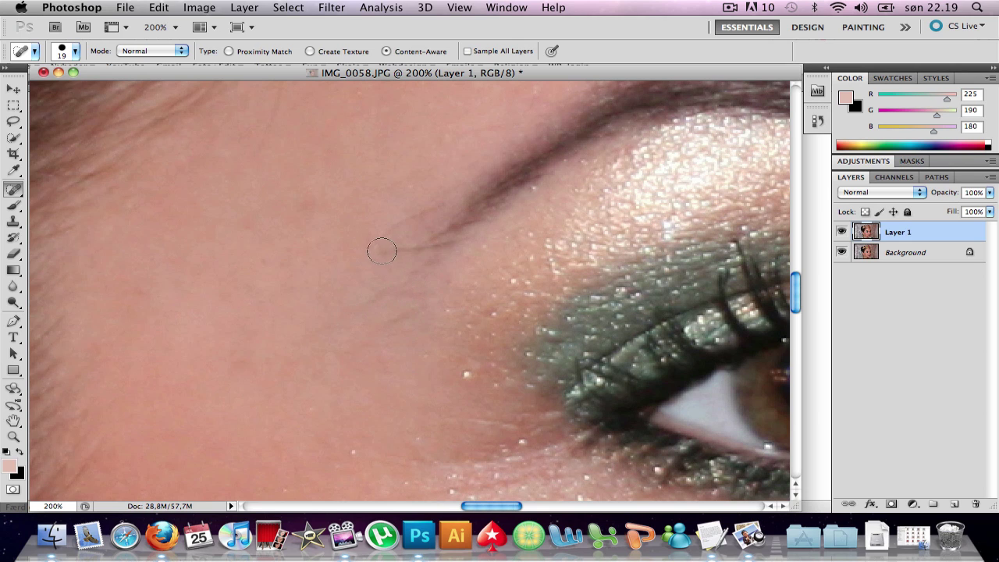
{"action": "left_click_drag", "start_coordinate": [382, 251], "coordinate": [489, 228]}
{"action": "mouse_move", "coordinate": [442, 201]}
{"action": "left_mouse_down"}
{"action": "mouse_move", "coordinate": [371, 234]}
{"action": "mouse_move", "coordinate": [388, 252]}
{"action": "mouse_move", "coordinate": [416, 248]}
{"action": "mouse_move", "coordinate": [429, 211]}
{"action": "mouse_move", "coordinate": [384, 245]}
{"action": "left_mouse_up"}
{"action": "left_click_drag", "start_coordinate": [389, 292], "coordinate": [426, 290]}
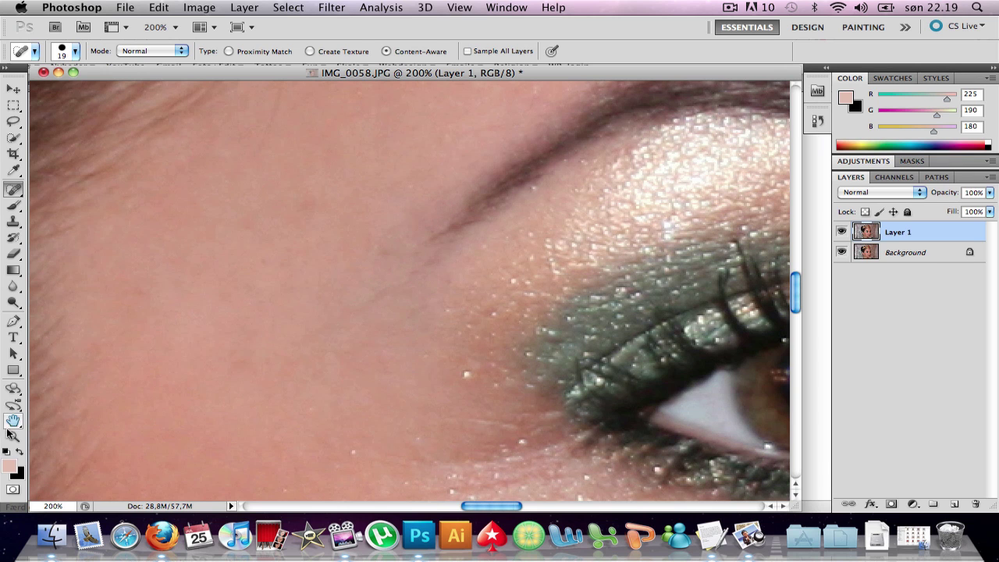
{"action": "left_click", "coordinate": [13, 436]}
{"action": "left_click_drag", "start_coordinate": [365, 339], "coordinate": [503, 312]}
{"action": "left_click", "coordinate": [622, 287], "text": "alt"}
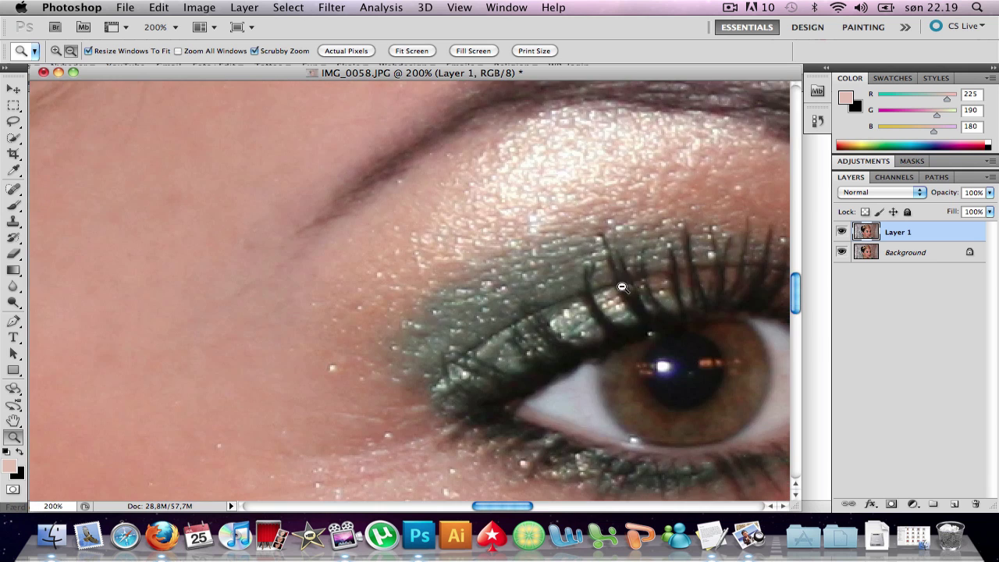
{"action": "left_click", "coordinate": [621, 287], "text": "alt"}
{"action": "left_click", "coordinate": [593, 299], "text": "alt"}
{"action": "left_click", "coordinate": [457, 308], "text": "alt"}
{"action": "left_click", "coordinate": [416, 397], "text": "alt"}
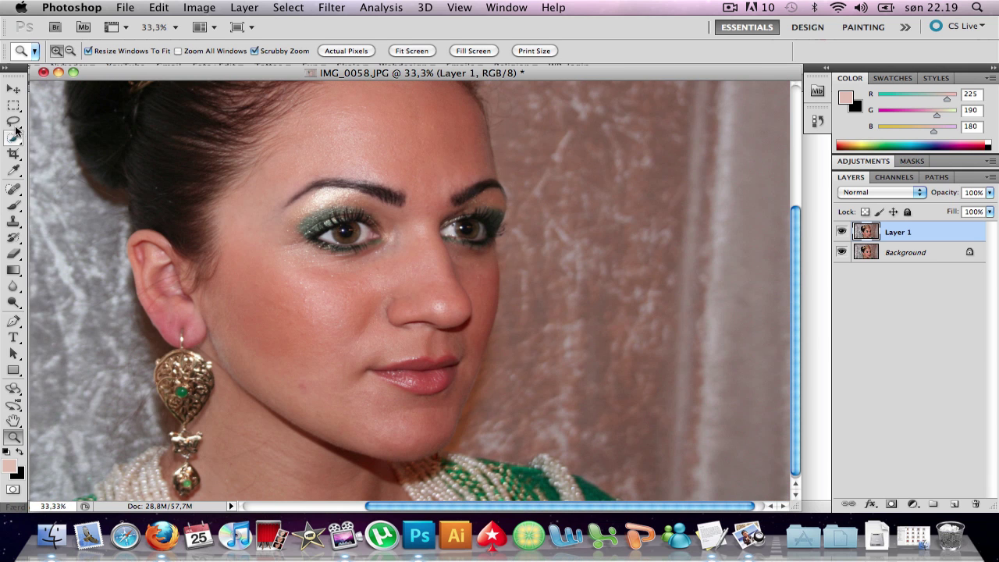
{"action": "left_click_drag", "start_coordinate": [13, 123], "coordinate": [40, 121]}
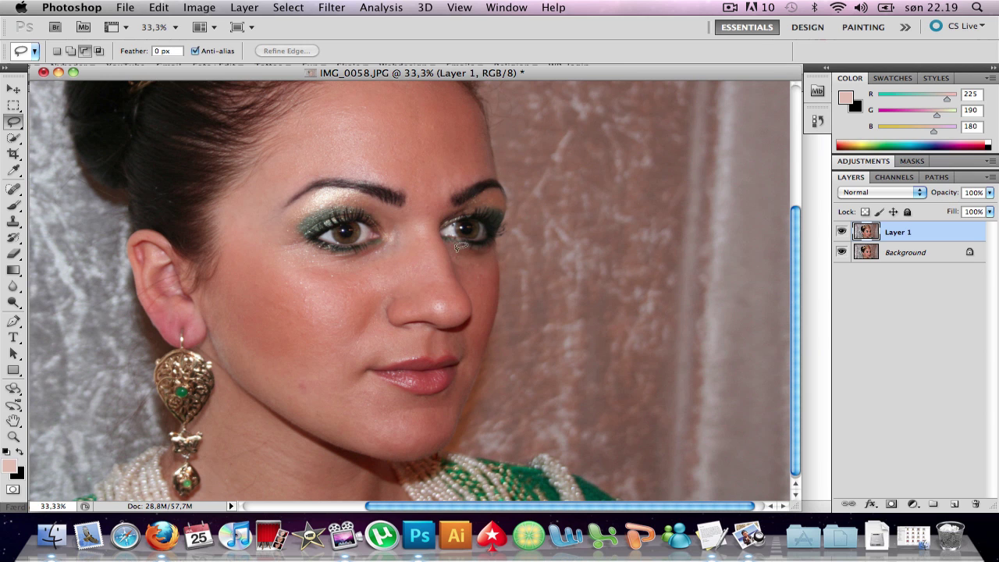
{"action": "left_click", "coordinate": [13, 436]}
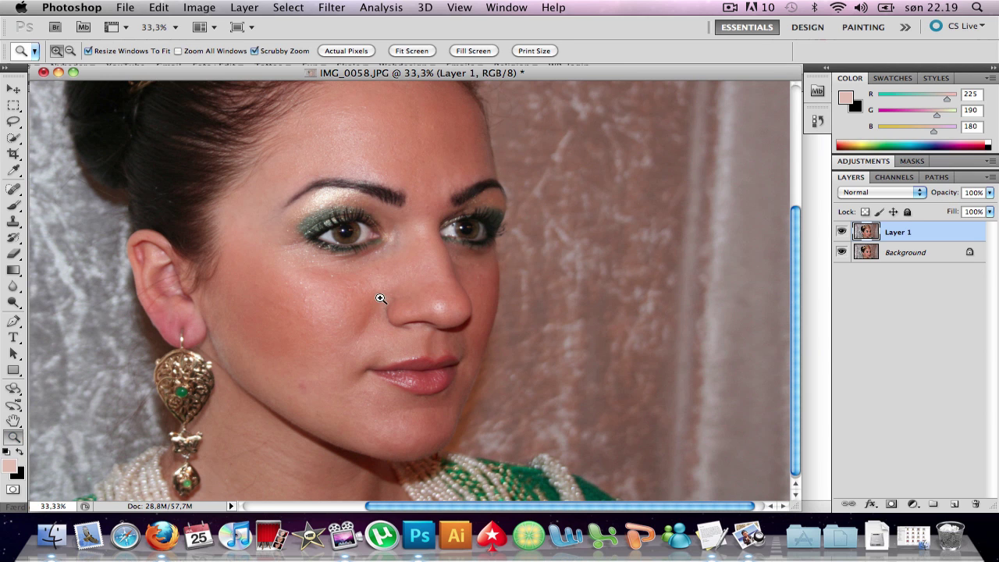
{"action": "left_click", "coordinate": [402, 281], "text": "alt"}
{"action": "left_click", "coordinate": [15, 124]}
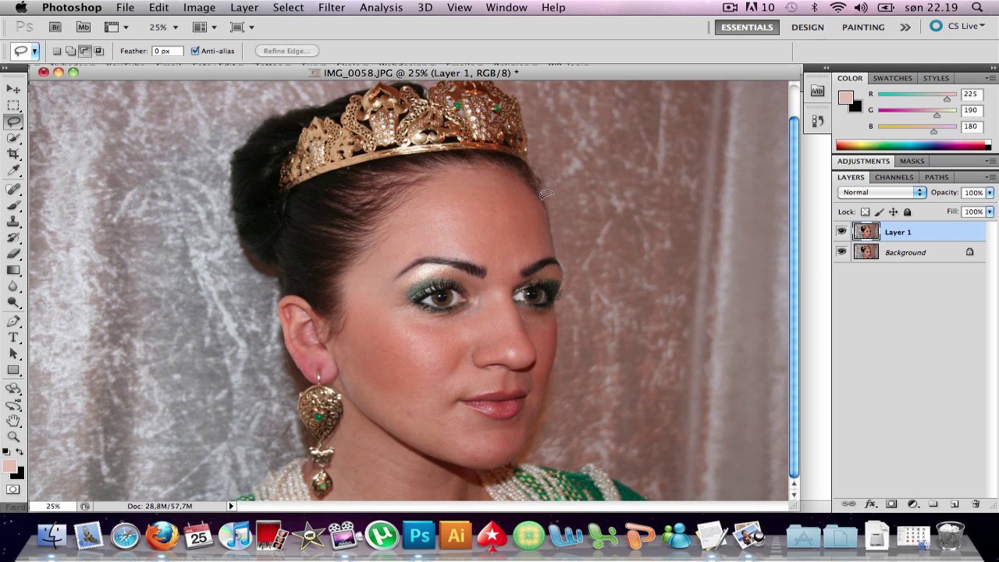
{"action": "mouse_move", "coordinate": [541, 194]}
{"action": "left_mouse_down"}
{"action": "mouse_move", "coordinate": [512, 164]}
{"action": "mouse_move", "coordinate": [447, 166]}
{"action": "mouse_move", "coordinate": [401, 203]}
{"action": "left_mouse_up"}
{"action": "mouse_move", "coordinate": [365, 249]}
{"action": "left_mouse_down"}
{"action": "mouse_move", "coordinate": [344, 269]}
{"action": "mouse_move", "coordinate": [342, 313]}
{"action": "mouse_move", "coordinate": [283, 297]}
{"action": "mouse_move", "coordinate": [293, 363]}
{"action": "mouse_move", "coordinate": [308, 381]}
{"action": "mouse_move", "coordinate": [334, 363]}
{"action": "mouse_move", "coordinate": [349, 397]}
{"action": "mouse_move", "coordinate": [406, 441]}
{"action": "mouse_move", "coordinate": [496, 468]}
{"action": "mouse_move", "coordinate": [523, 449]}
{"action": "mouse_move", "coordinate": [556, 379]}
{"action": "mouse_move", "coordinate": [564, 321]}
{"action": "mouse_move", "coordinate": [546, 187]}
{"action": "left_mouse_up"}
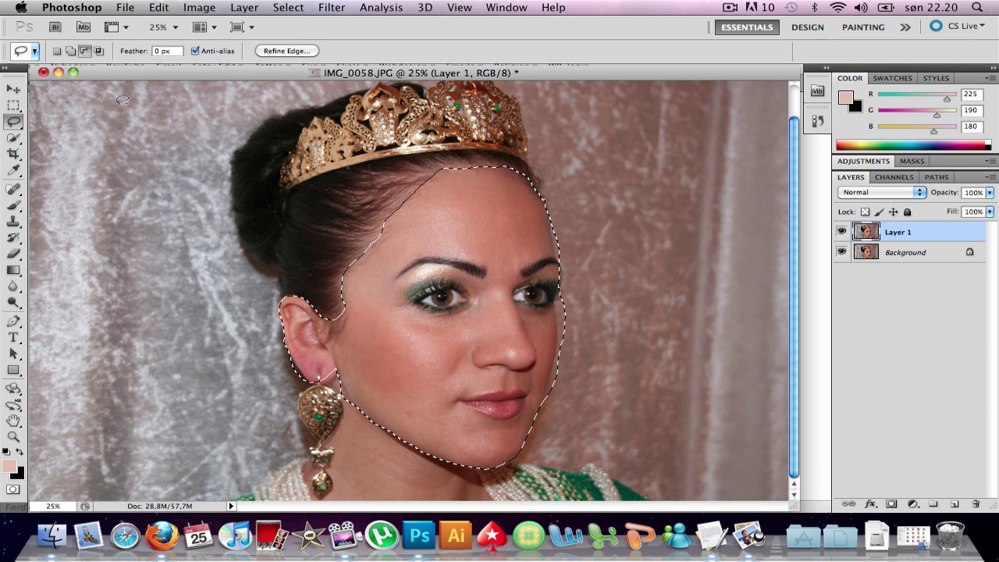
{"action": "key", "text": "super+d"}
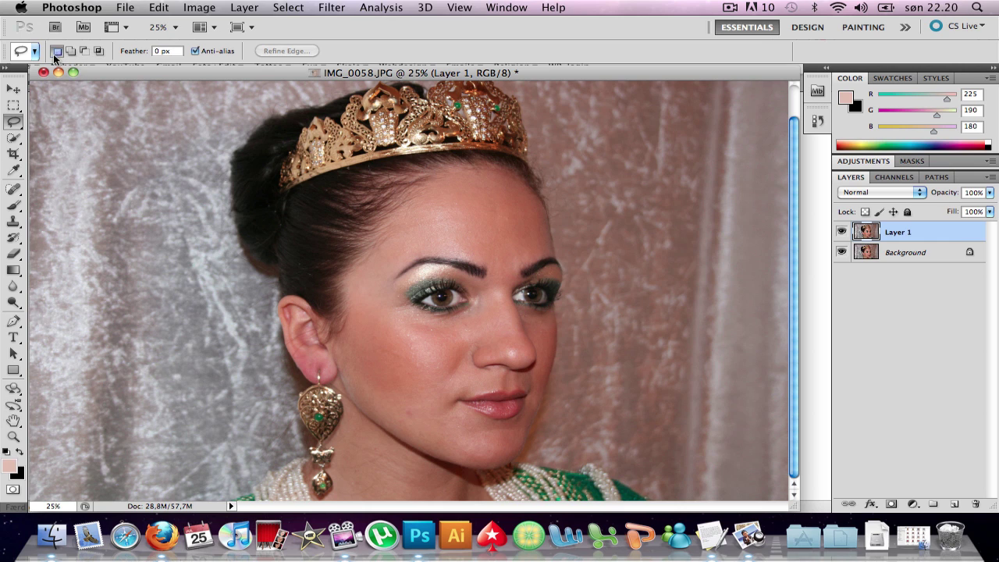
Step: Select the face without the ear using the Lasso tool, and subtract the eyebrows, eyes, nostril and lips from the selection
{"action": "mouse_move", "coordinate": [493, 160]}
{"action": "left_mouse_down"}
{"action": "mouse_move", "coordinate": [434, 171]}
{"action": "mouse_move", "coordinate": [387, 215]}
{"action": "mouse_move", "coordinate": [347, 273]}
{"action": "mouse_move", "coordinate": [346, 311]}
{"action": "mouse_move", "coordinate": [333, 317]}
{"action": "mouse_move", "coordinate": [336, 365]}
{"action": "mouse_move", "coordinate": [358, 406]}
{"action": "mouse_move", "coordinate": [392, 432]}
{"action": "mouse_move", "coordinate": [472, 465]}
{"action": "mouse_move", "coordinate": [516, 456]}
{"action": "mouse_move", "coordinate": [536, 419]}
{"action": "left_mouse_up"}
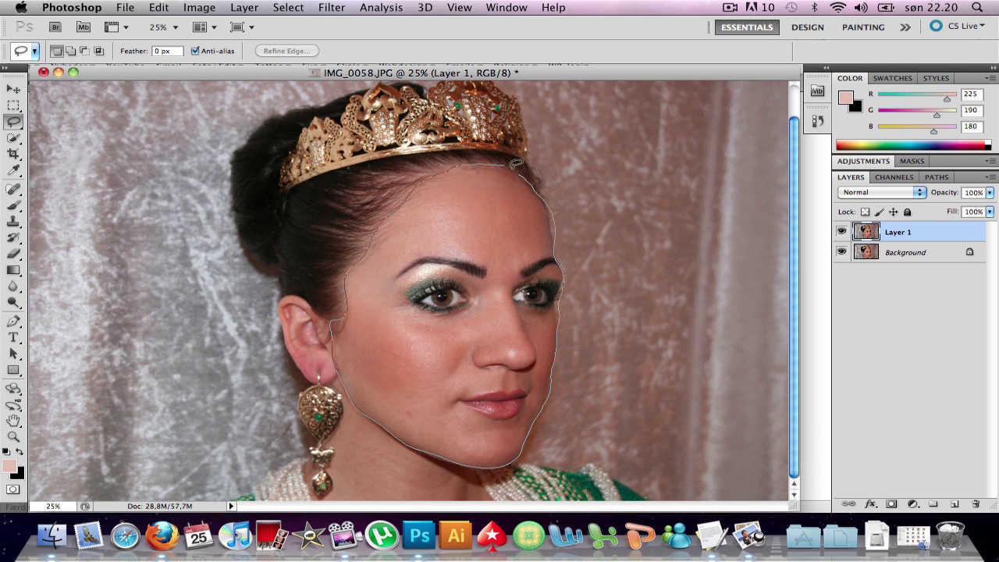
{"action": "left_click_drag", "start_coordinate": [515, 163], "coordinate": [512, 165]}
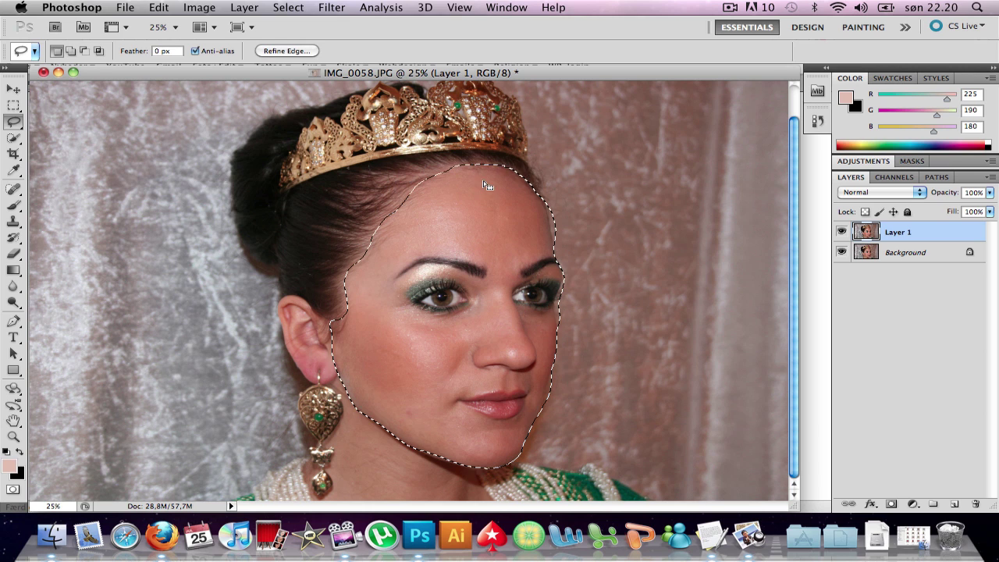
{"action": "left_click", "coordinate": [85, 52]}
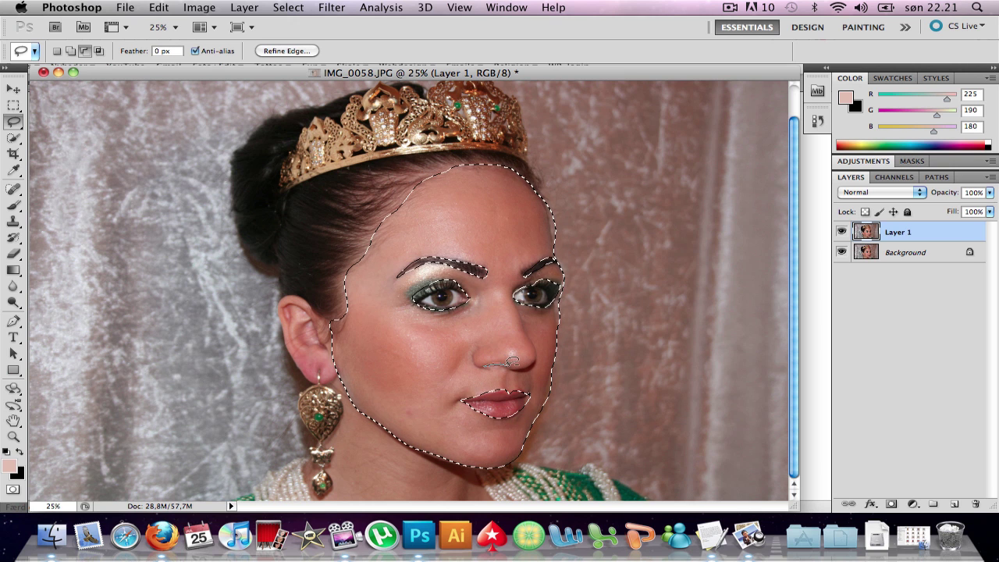
Step: Smooth the selected facial skin with a Surface Blur, increasing the radius while judging the effect on the whole face in the preview
{"action": "left_click", "coordinate": [337, 14]}
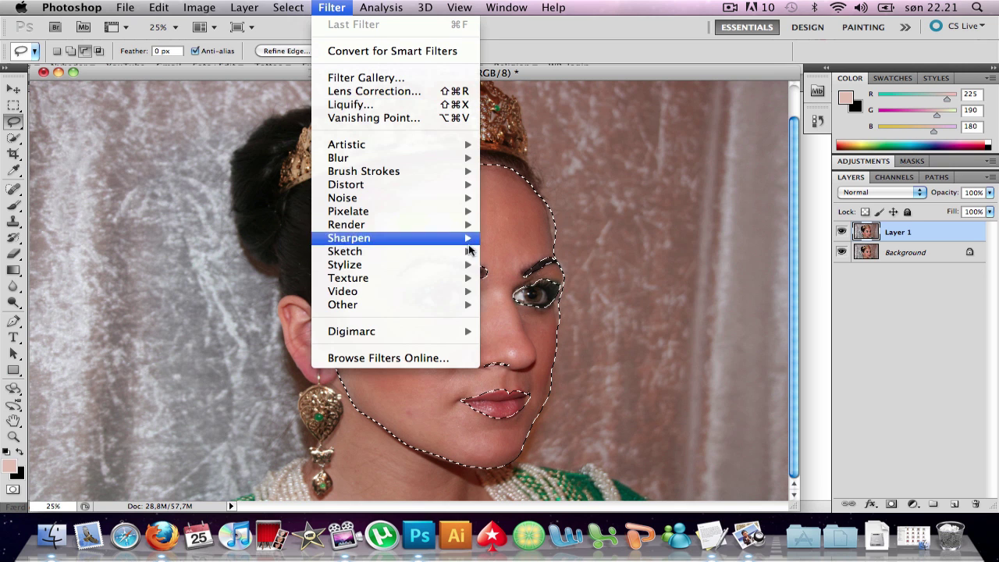
{"action": "mouse_move", "coordinate": [459, 158]}
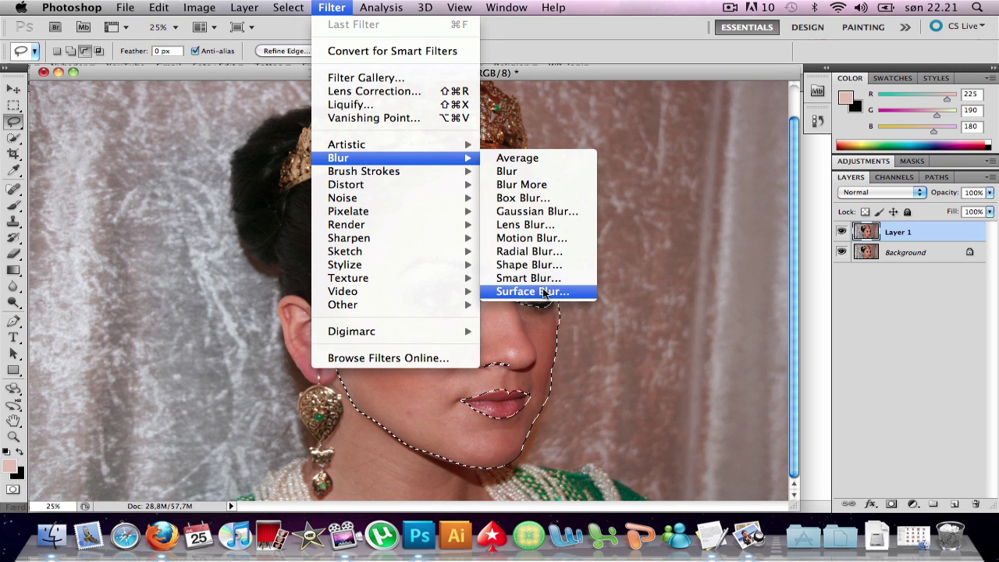
{"action": "left_click", "coordinate": [536, 291]}
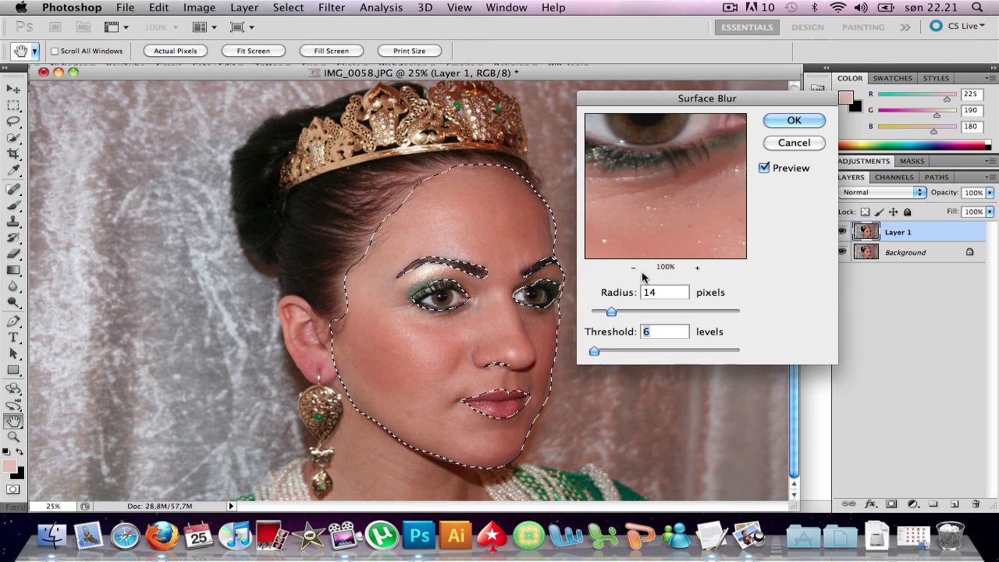
{"action": "left_click", "coordinate": [633, 268]}
{"action": "left_click", "coordinate": [633, 267]}
{"action": "left_click", "coordinate": [633, 267]}
{"action": "left_click", "coordinate": [633, 267]}
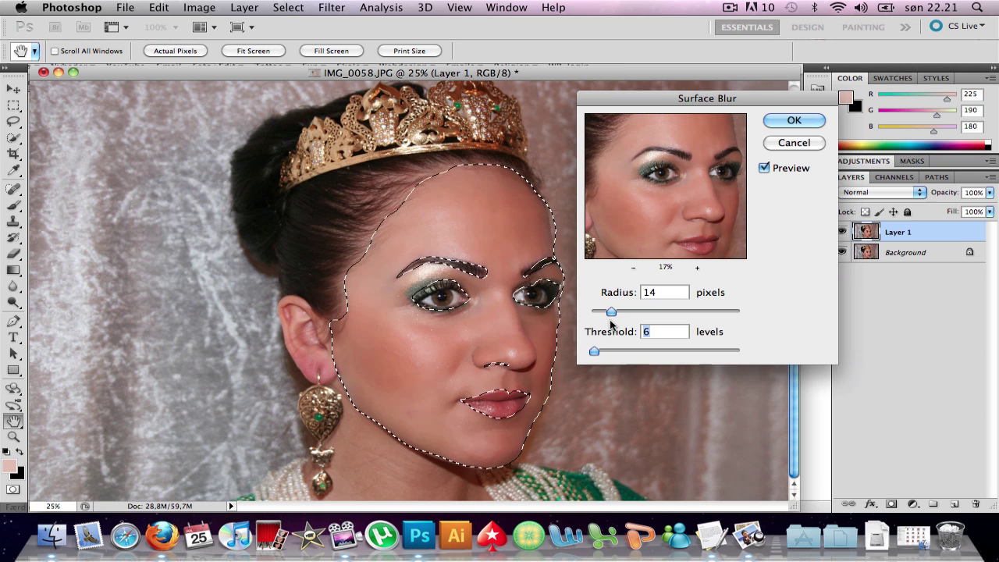
{"action": "left_click_drag", "start_coordinate": [612, 313], "coordinate": [621, 317]}
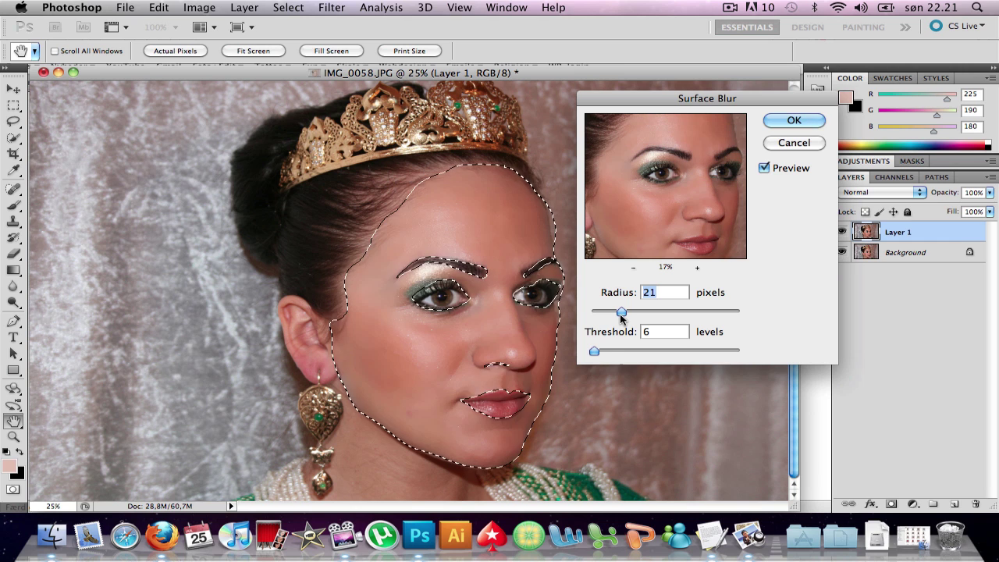
{"action": "left_click_drag", "start_coordinate": [594, 351], "coordinate": [594, 358]}
{"action": "left_click_drag", "start_coordinate": [595, 353], "coordinate": [593, 353]}
{"action": "left_click_drag", "start_coordinate": [622, 311], "coordinate": [622, 315]}
{"action": "left_click", "coordinate": [662, 291]}
{"action": "left_click_drag", "start_coordinate": [623, 311], "coordinate": [634, 315]}
{"action": "left_click", "coordinate": [793, 121]}
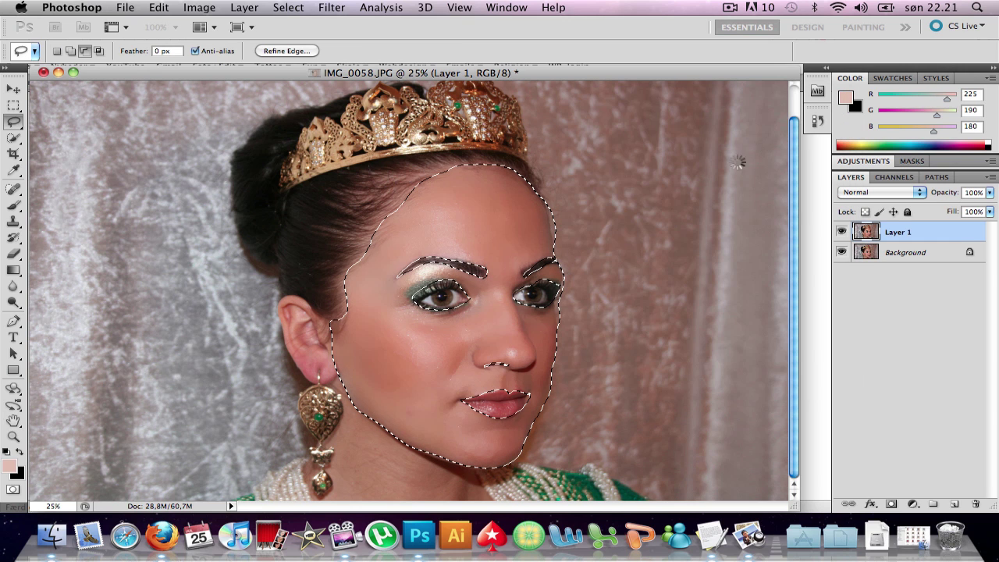
Step: Clear the selection and compare the retouched layer with the original by hiding and showing it, viewing the portrait at 16.7% and 25%
{"action": "key", "text": "super+d"}
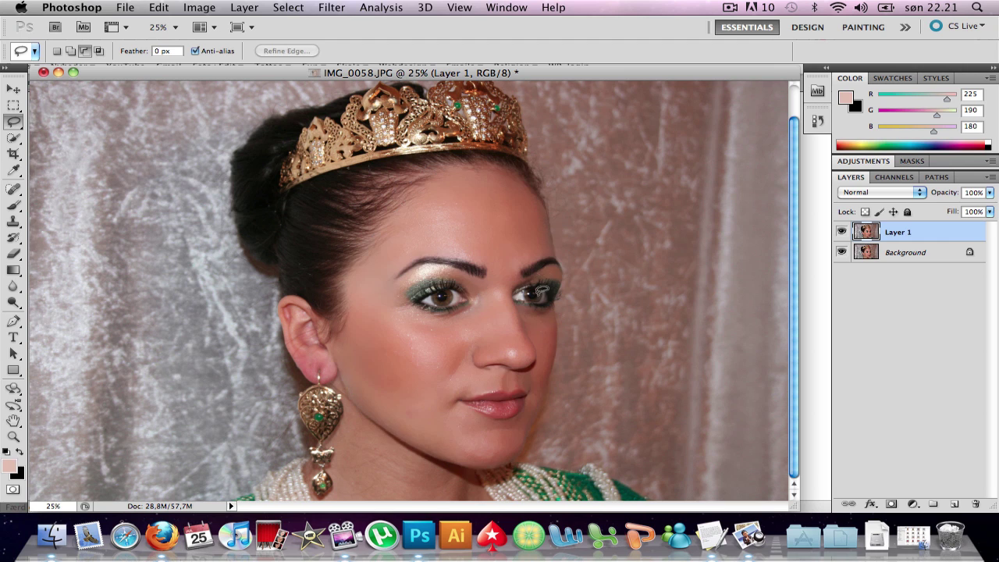
{"action": "left_click", "coordinate": [841, 233]}
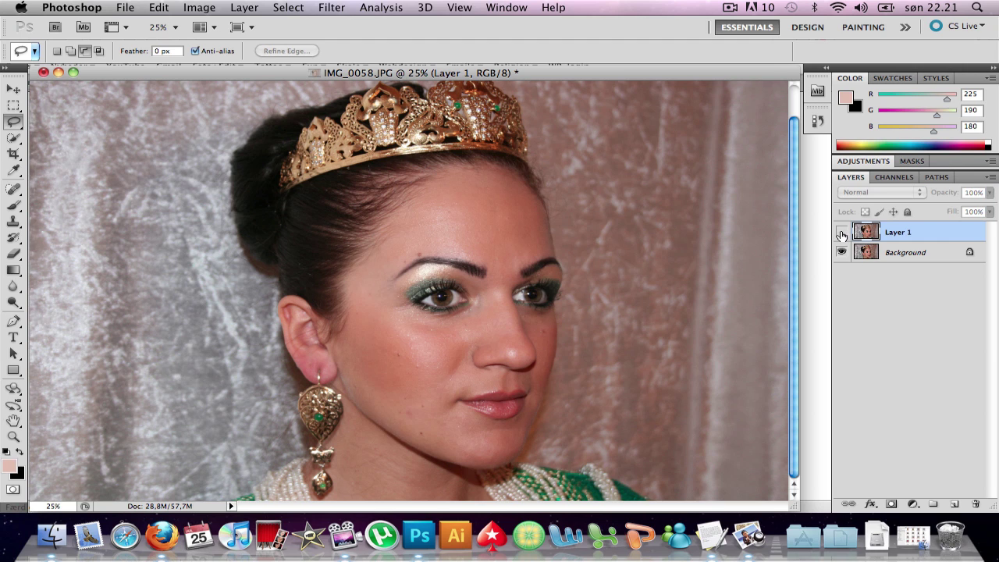
{"action": "left_click", "coordinate": [842, 234]}
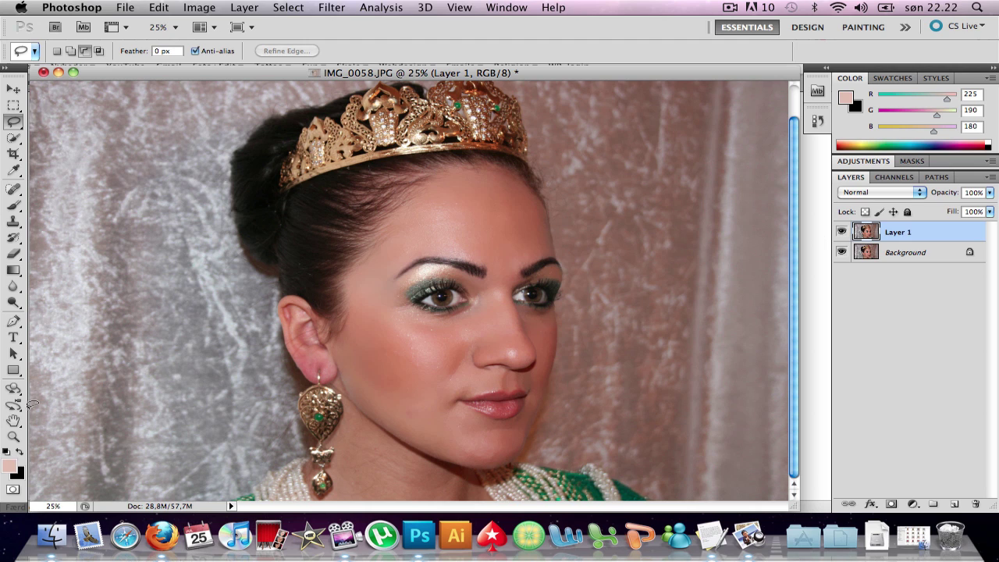
{"action": "left_click", "coordinate": [13, 436]}
{"action": "left_click", "coordinate": [519, 320], "text": "alt"}
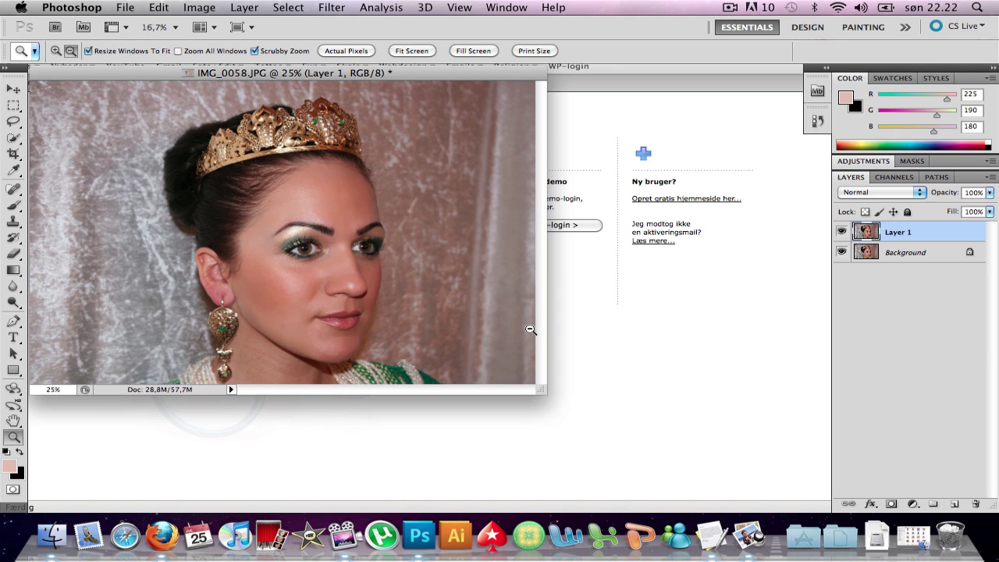
{"action": "left_click_drag", "start_coordinate": [541, 387], "coordinate": [905, 509]}
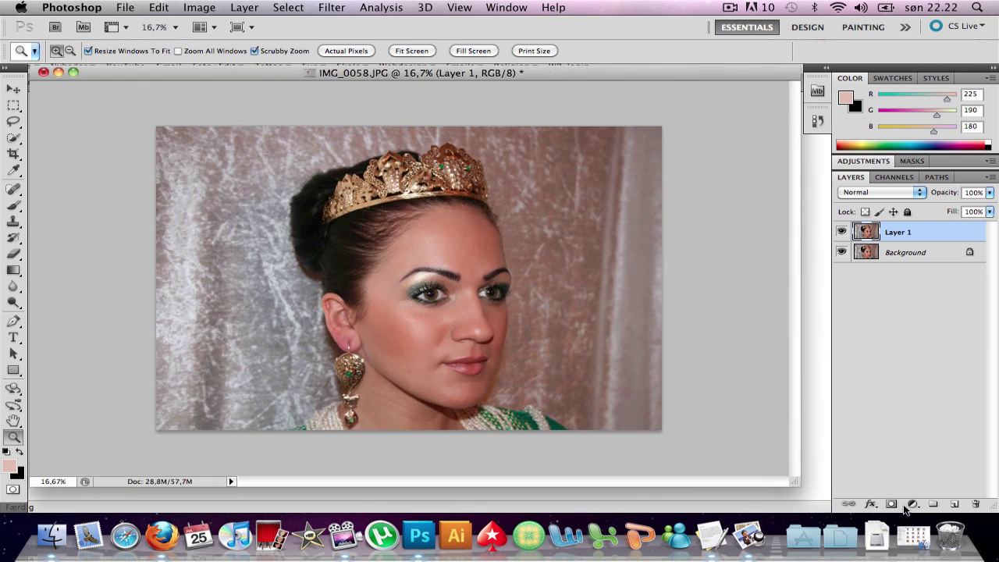
{"action": "left_click", "coordinate": [539, 315]}
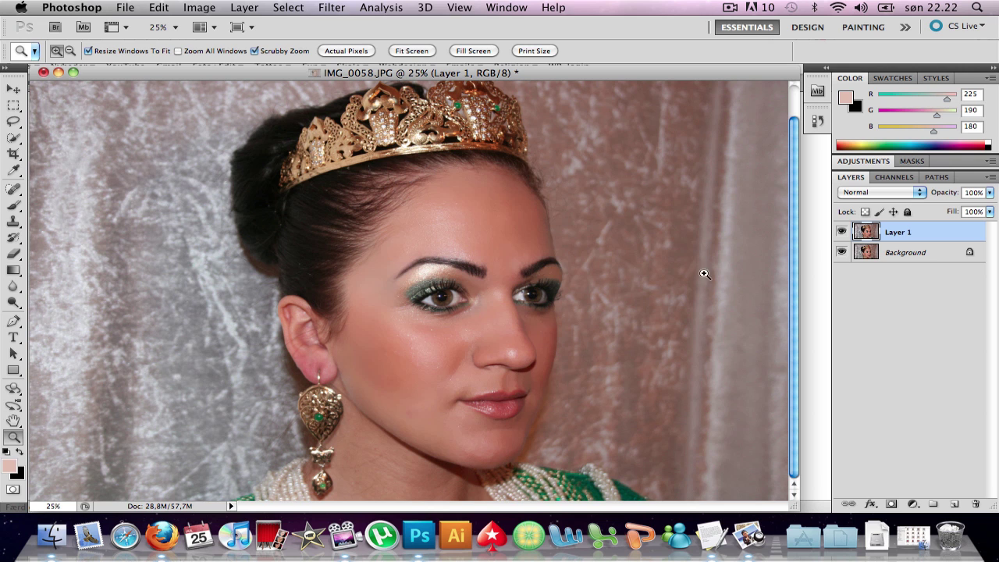
Step: Restore the previous face selection, smooth the skin again with a Surface Blur at a radius of 37 pixels, and clear the selection
{"action": "key", "text": "super+shift+d"}
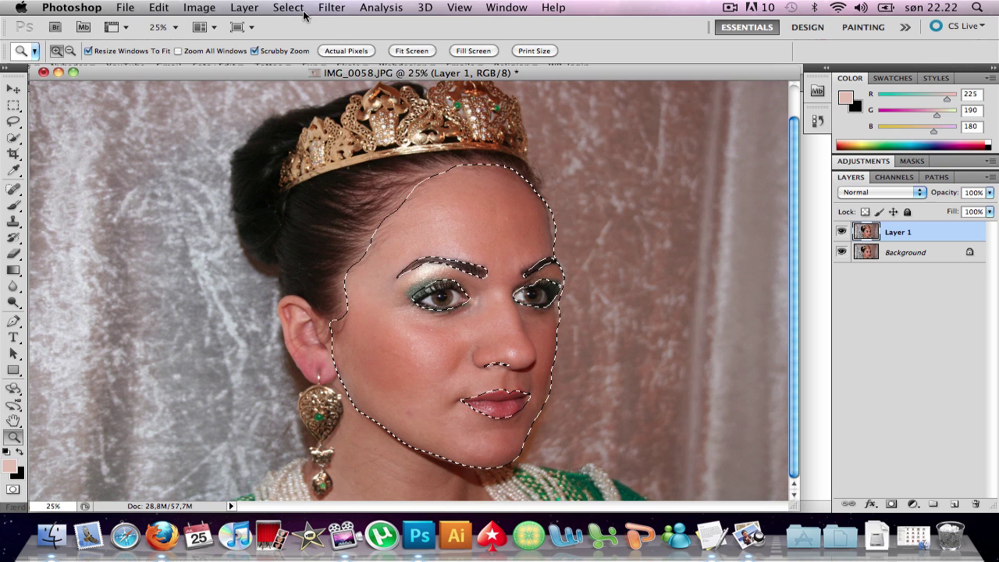
{"action": "left_click", "coordinate": [331, 7]}
{"action": "mouse_move", "coordinate": [472, 160]}
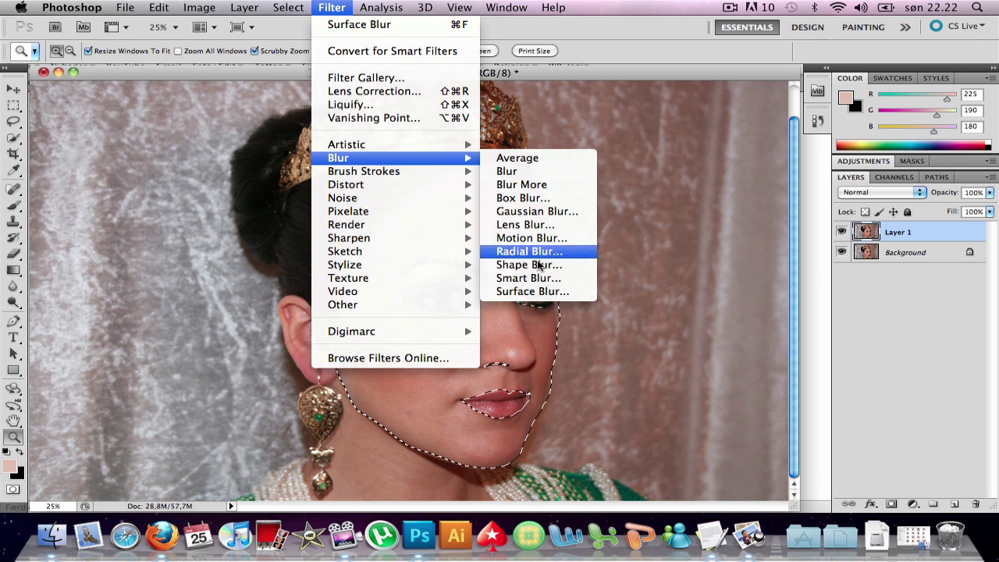
{"action": "left_click", "coordinate": [517, 291]}
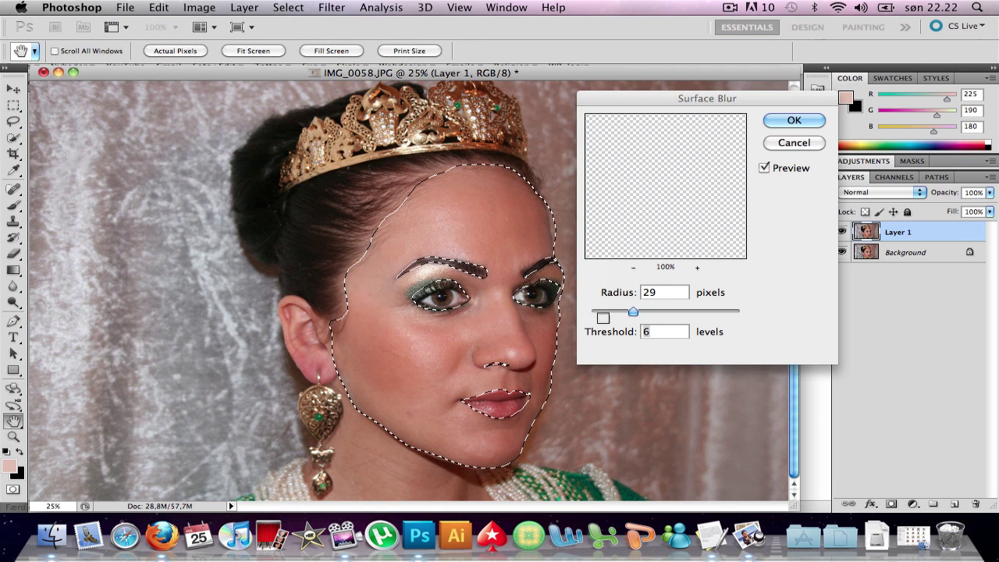
{"action": "left_click_drag", "start_coordinate": [636, 312], "coordinate": [645, 315]}
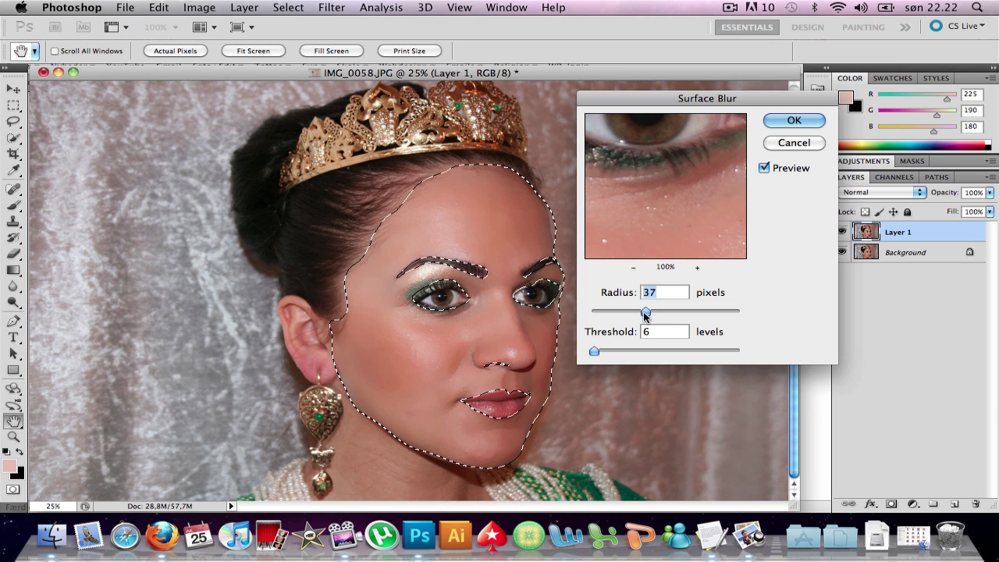
{"action": "left_click", "coordinate": [793, 120]}
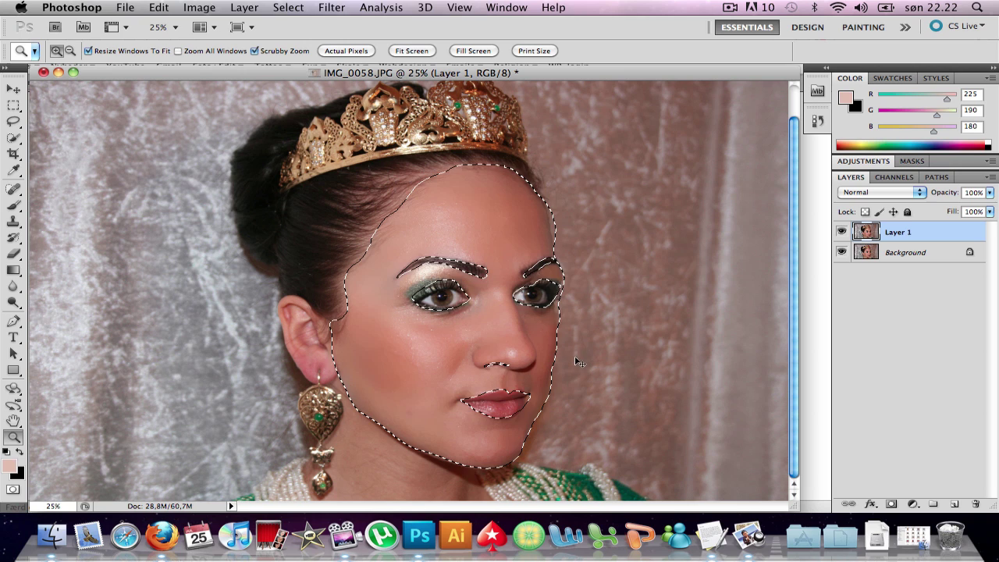
{"action": "key", "text": "super+d"}
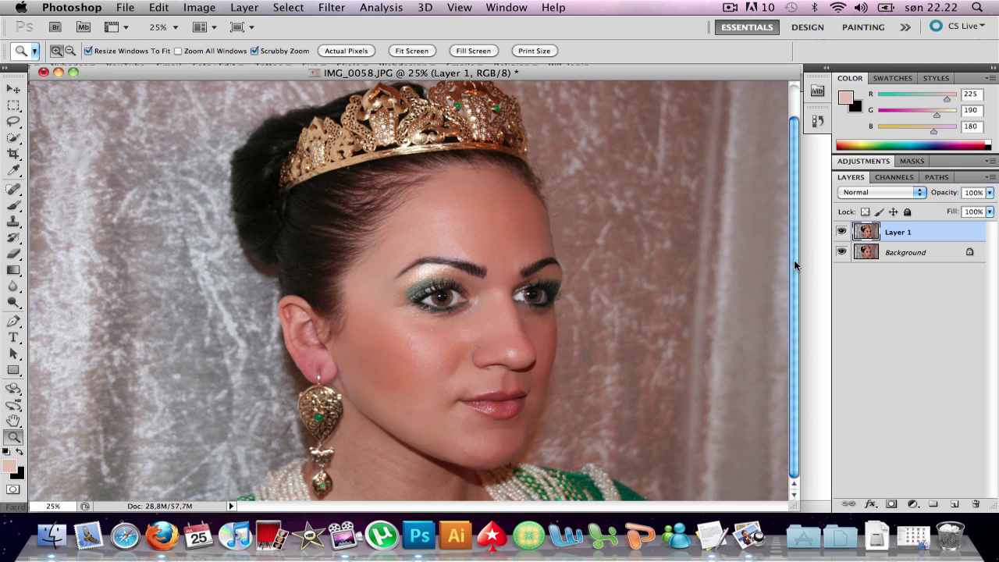
Step: Compare the smoothed skin with the original photo by hiding and showing the retouched layer, viewing the face at 33.3%
{"action": "left_click", "coordinate": [841, 232]}
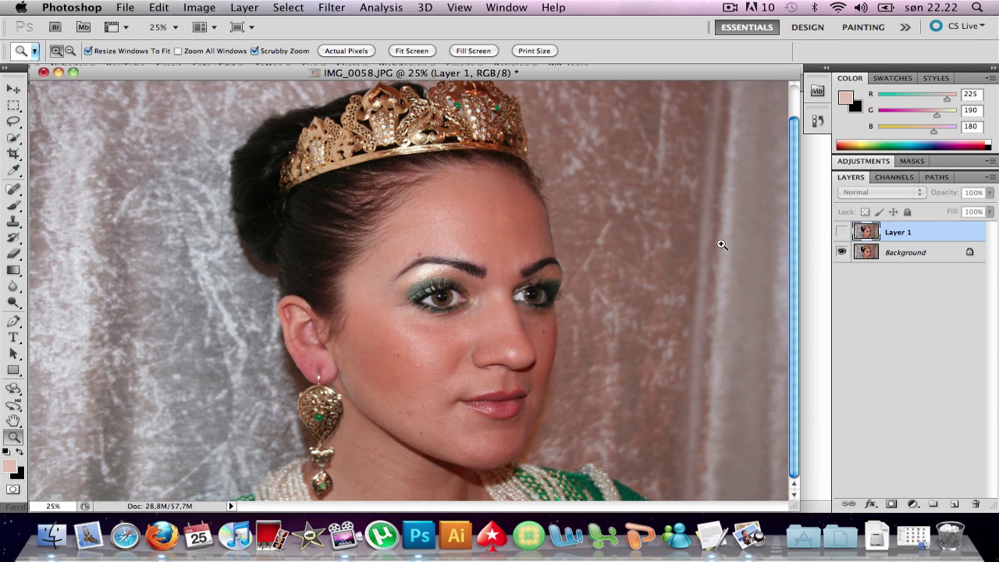
{"action": "left_click", "coordinate": [476, 289]}
{"action": "left_click_drag", "start_coordinate": [446, 312], "coordinate": [461, 290]}
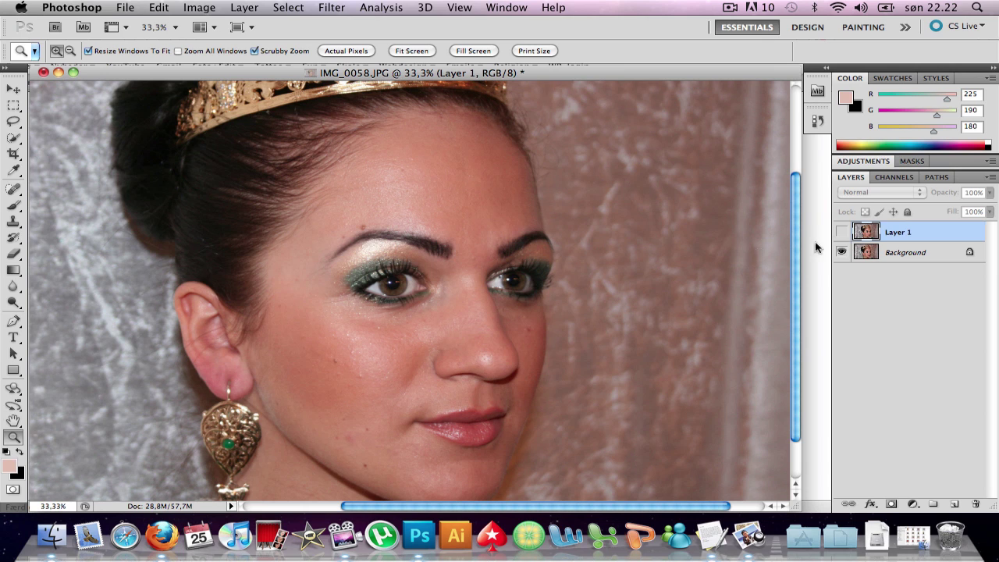
{"action": "left_click", "coordinate": [841, 233]}
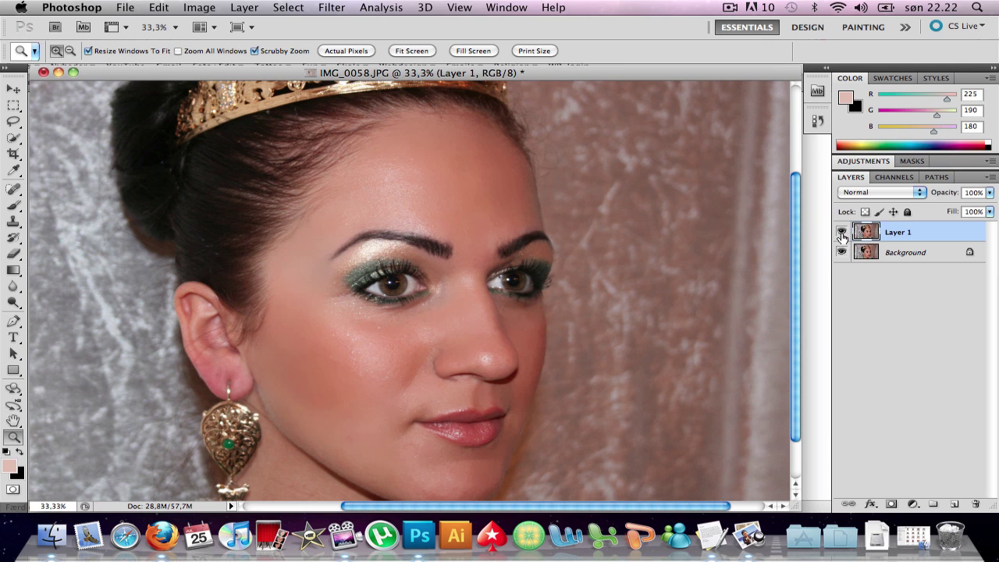